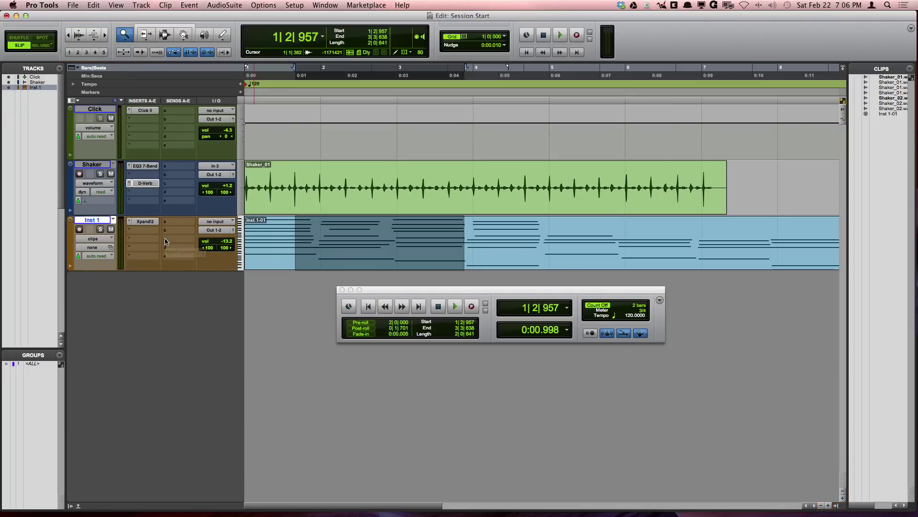
- Zoom the timeline out horizontally by two levels and back in by two levels
{"action": "left_click", "coordinate": [67, 36]}
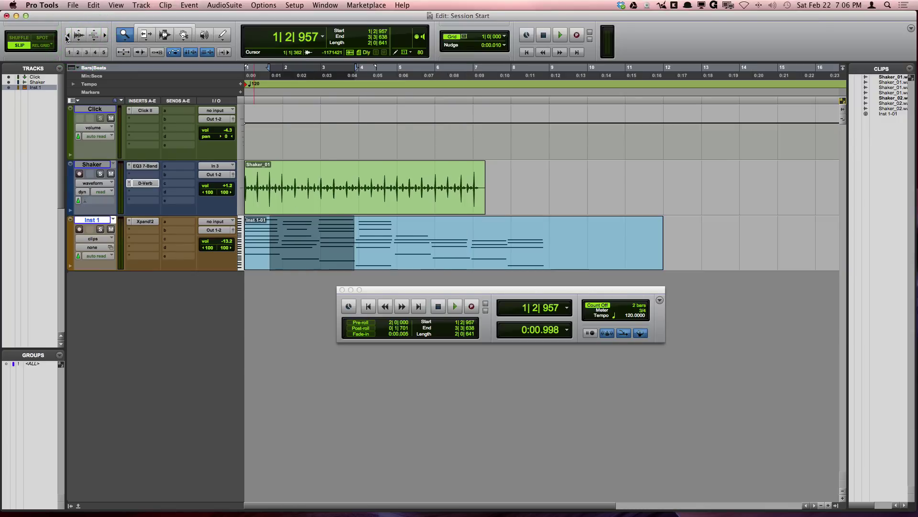
{"action": "left_click", "coordinate": [67, 36]}
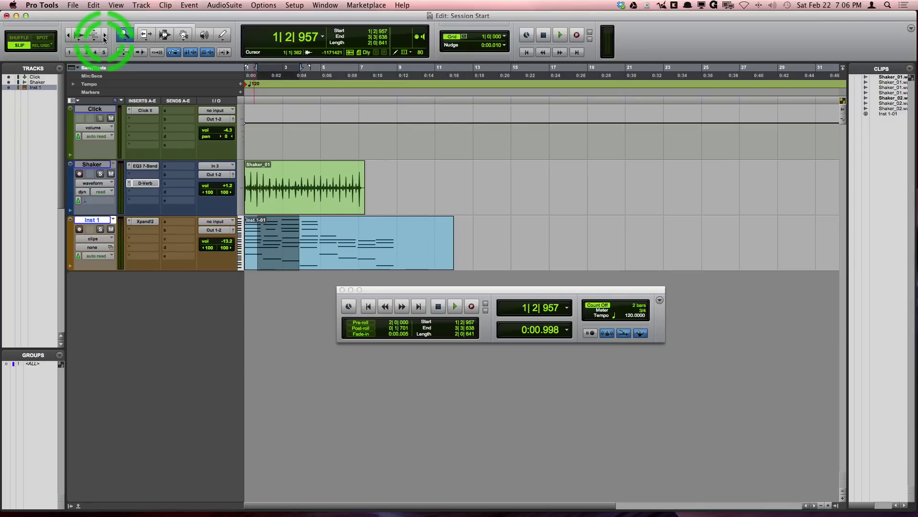
{"action": "left_click", "coordinate": [106, 37]}
{"action": "left_click", "coordinate": [105, 36]}
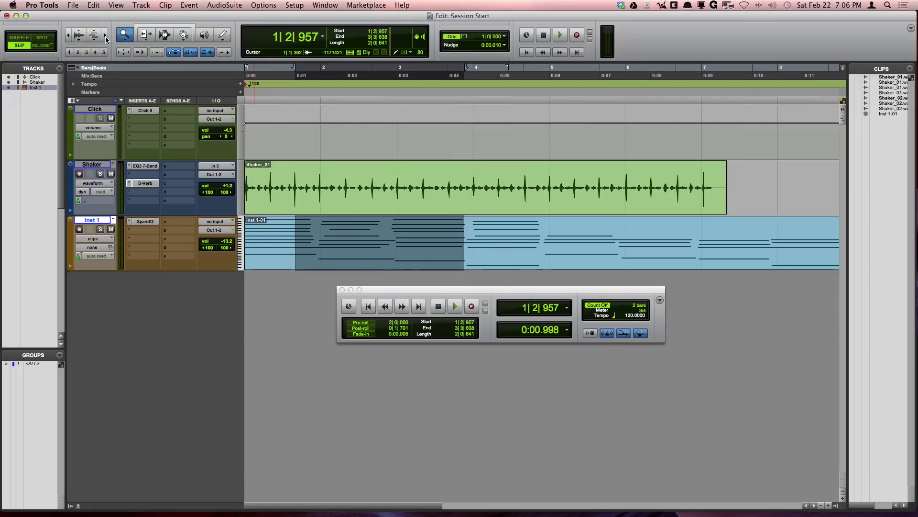
- Enlarge the Shaker audio waveform vertically by two zoom levels and return it to its original zoom
{"action": "left_click", "coordinate": [79, 34]}
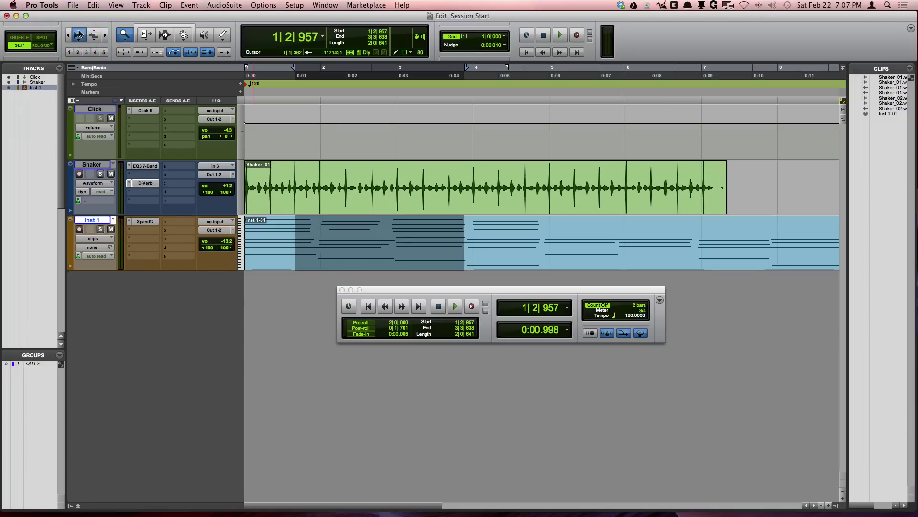
{"action": "left_click", "coordinate": [79, 34]}
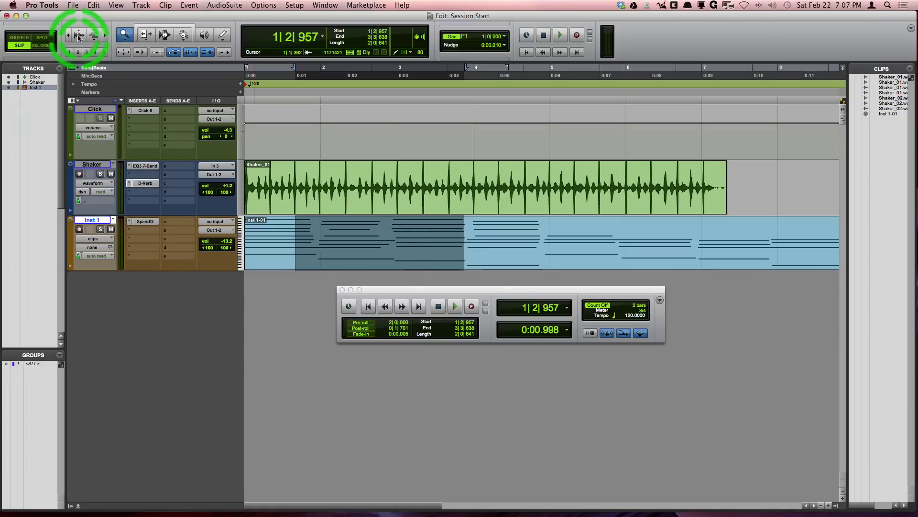
{"action": "left_click", "coordinate": [77, 41]}
{"action": "left_click", "coordinate": [77, 41]}
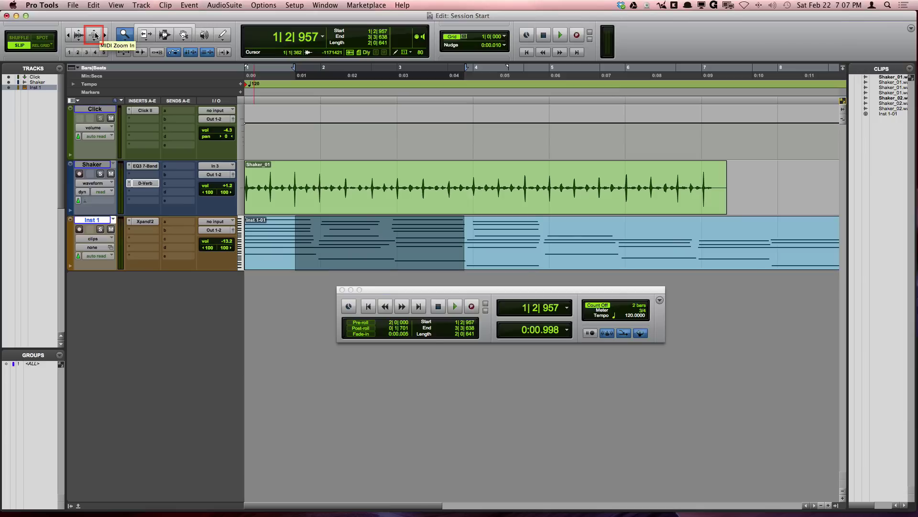
- Switch the Inst 1 track view to notes and zoom its MIDI notes vertically in and back out
{"action": "left_click", "coordinate": [101, 240]}
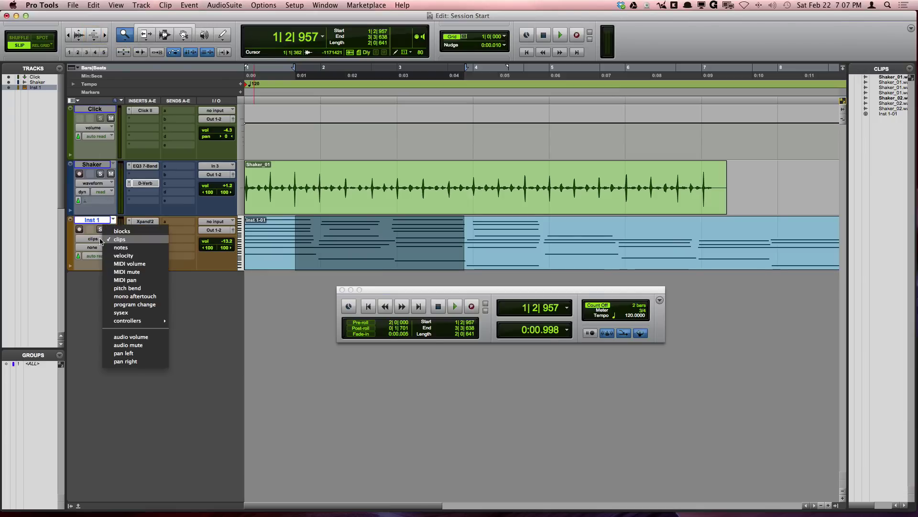
{"action": "left_click", "coordinate": [114, 247]}
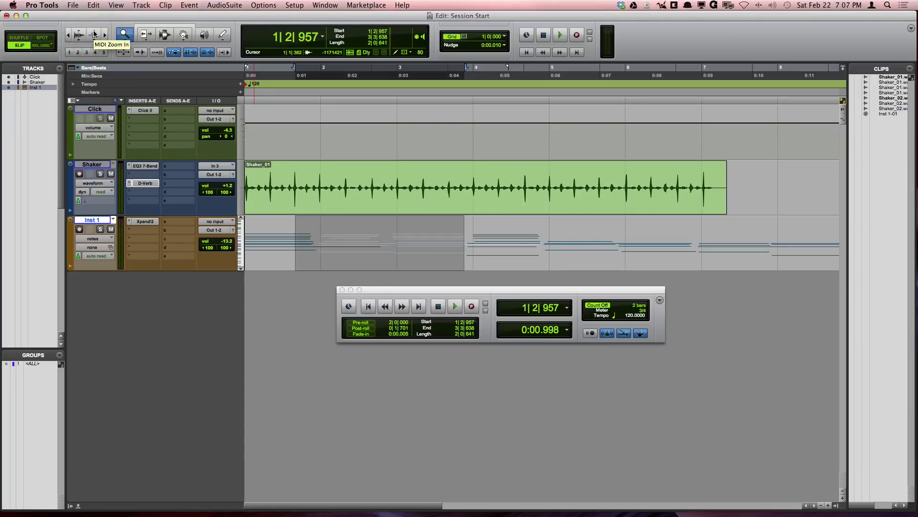
{"action": "left_click", "coordinate": [95, 35]}
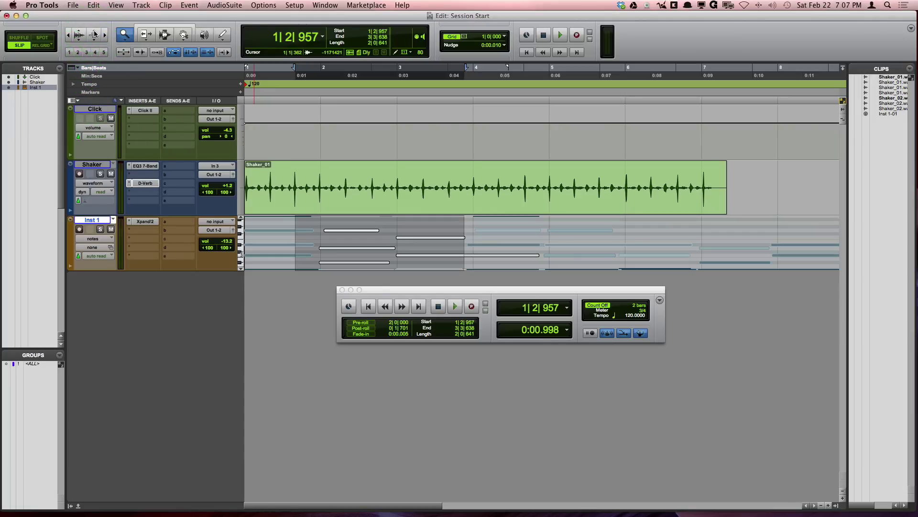
{"action": "left_click", "coordinate": [93, 38]}
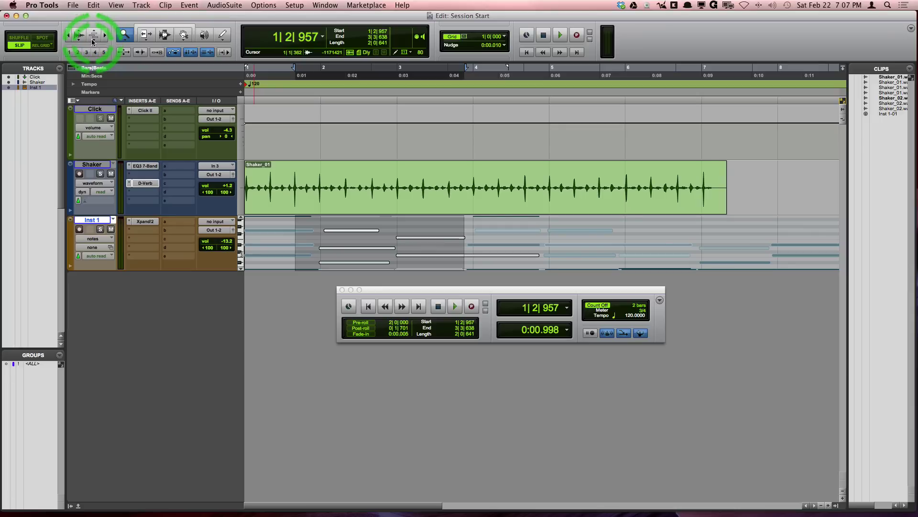
{"action": "left_click", "coordinate": [94, 40]}
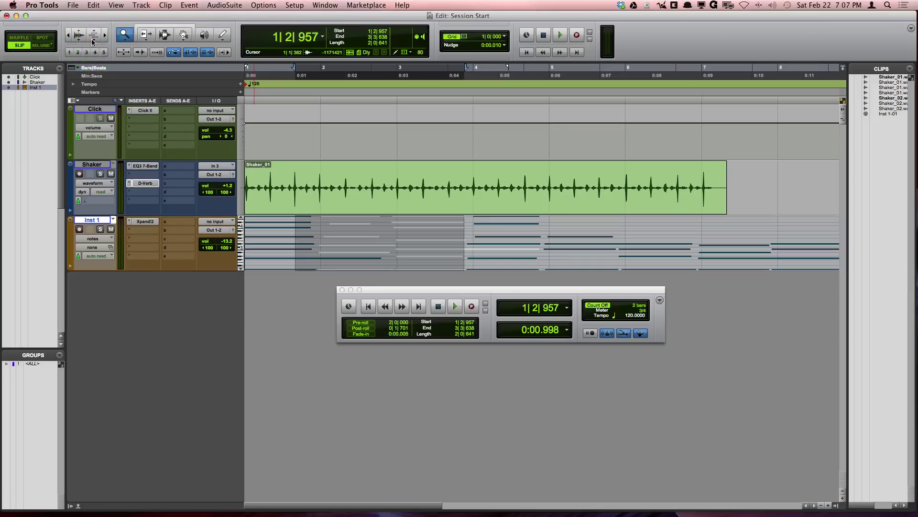
{"action": "left_click", "coordinate": [94, 40]}
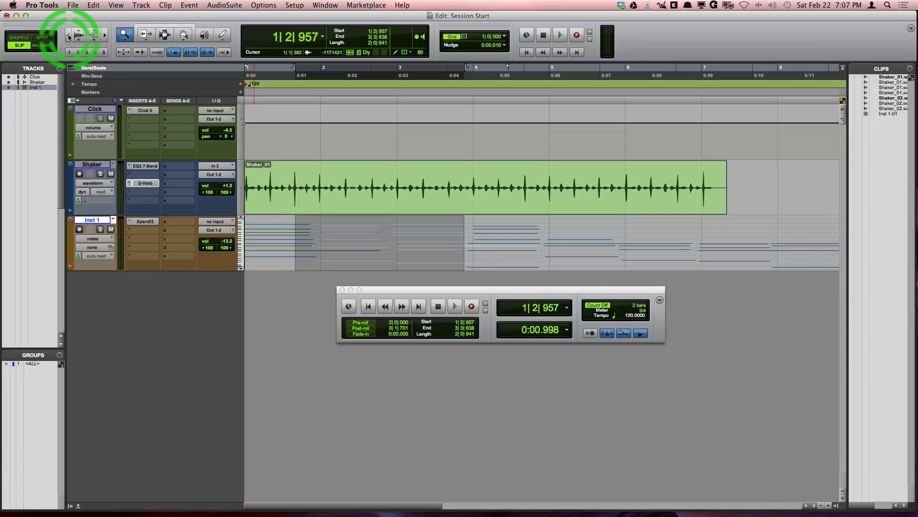
- Continuously adjust the timeline's horizontal zoom and the vertical zoom of the audio waveform and MIDI notes
{"action": "left_click", "coordinate": [68, 36]}
{"action": "left_click", "coordinate": [69, 36]}
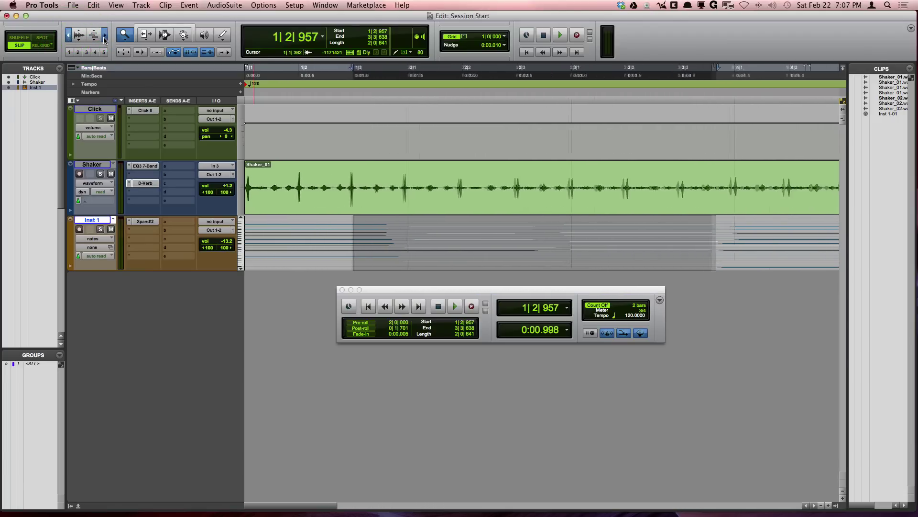
{"action": "left_click_drag", "start_coordinate": [60, 43], "coordinate": [77, 31]}
{"action": "left_click", "coordinate": [79, 39]}
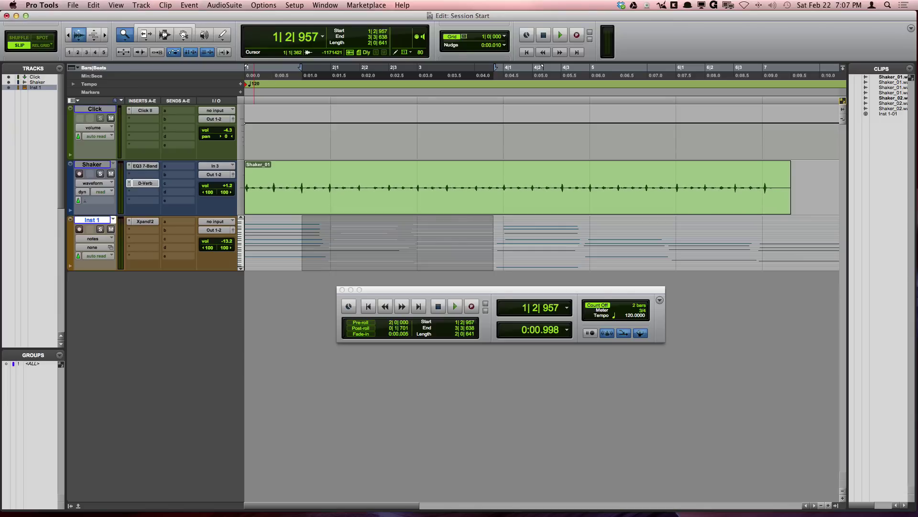
{"action": "left_click", "coordinate": [93, 31]}
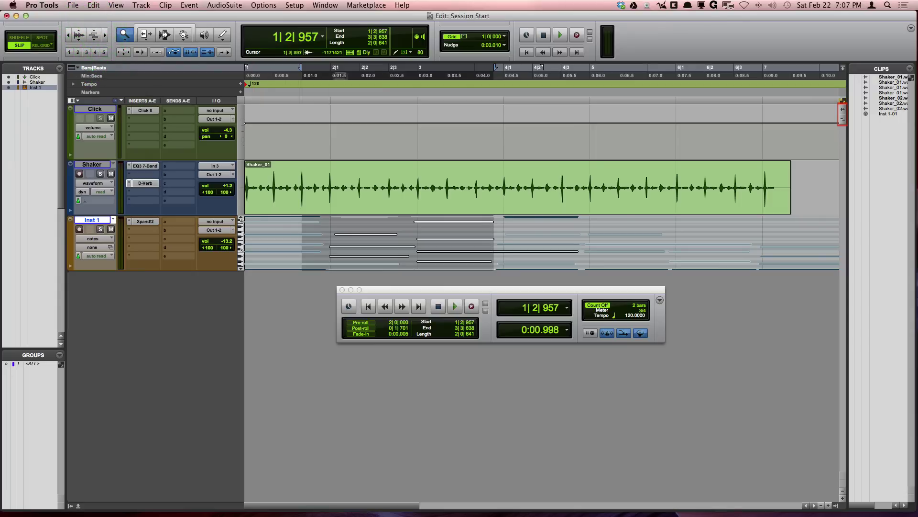
- Zoom the audio waveform and the MIDI notes vertically in and out, ending with both reduced
{"action": "left_click", "coordinate": [843, 113]}
{"action": "left_click", "coordinate": [845, 113]}
{"action": "left_click", "coordinate": [844, 108]}
{"action": "left_click", "coordinate": [844, 108]}
{"action": "left_click", "coordinate": [843, 118]}
{"action": "left_click", "coordinate": [843, 118]}
{"action": "left_click", "coordinate": [842, 124]}
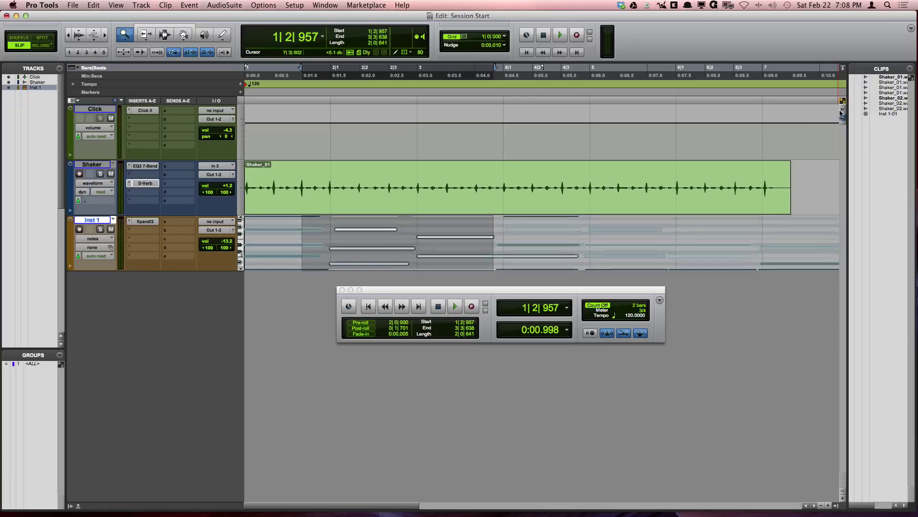
{"action": "left_click", "coordinate": [841, 124]}
{"action": "left_click", "coordinate": [841, 124]}
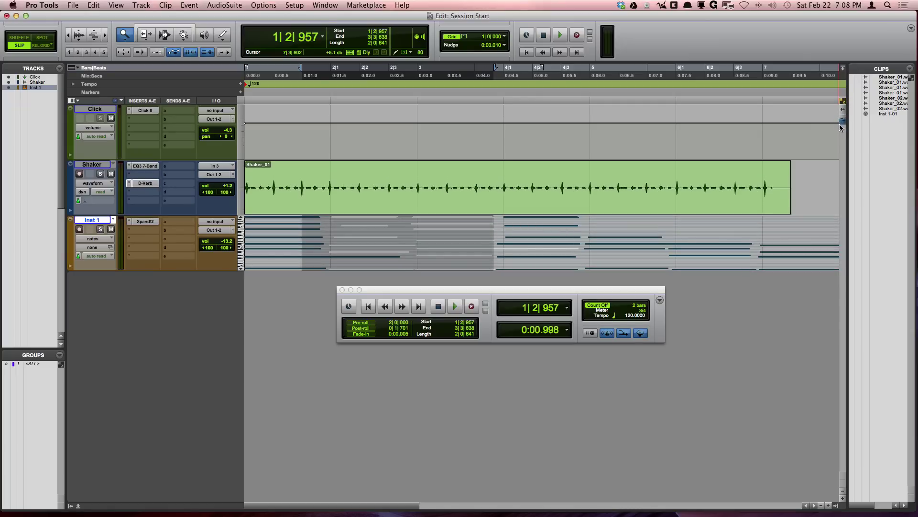
- Fit the whole session in the timeline and zoom out horizontally by three levels
{"action": "double_click", "coordinate": [124, 35]}
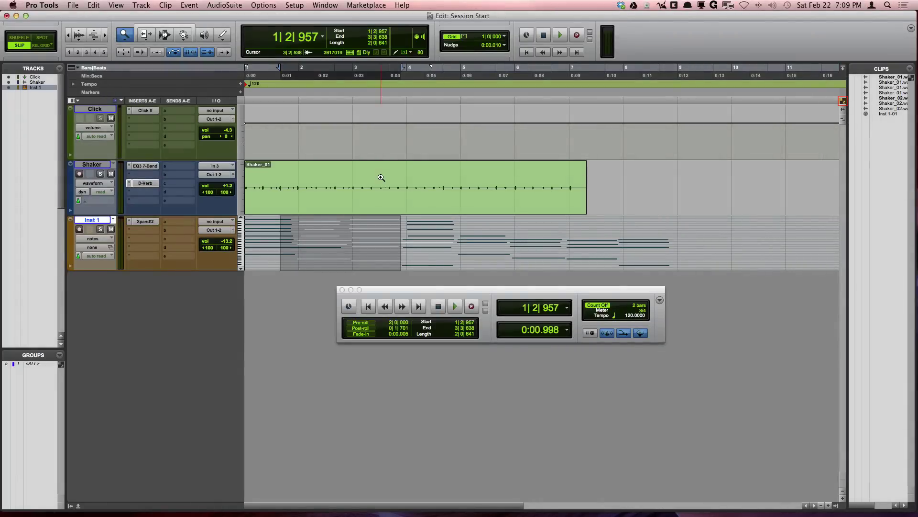
{"action": "key", "text": "r"}
{"action": "key", "text": "r"}
{"action": "key", "text": "r"}
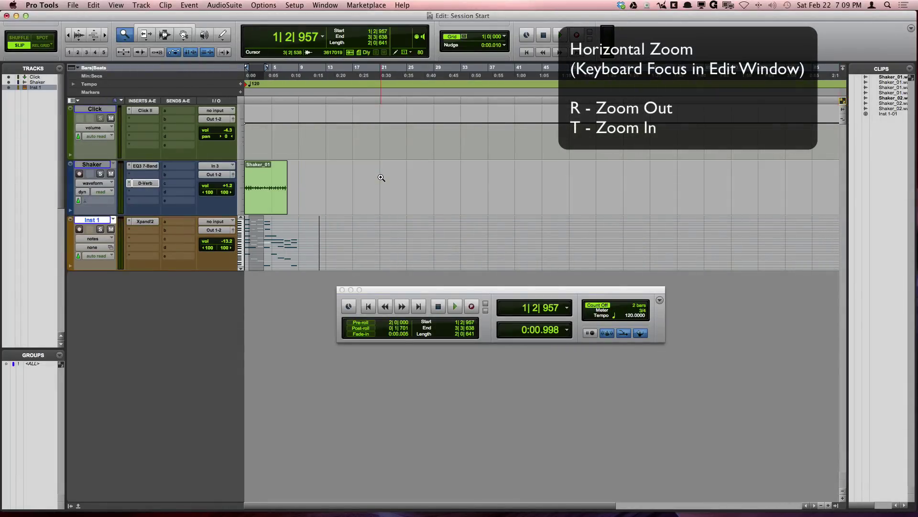
- Zoom the timeline in horizontally past the full-session view and fit the whole session horizontally again
{"action": "key", "text": "t"}
{"action": "key", "text": "t"}
{"action": "key", "text": "t"}
{"action": "key", "text": "t"}
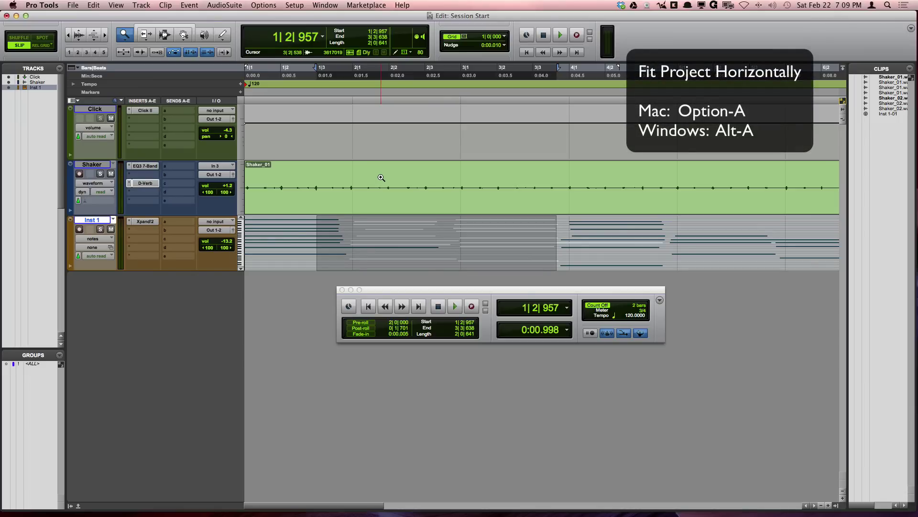
{"action": "key", "text": "alt+a"}
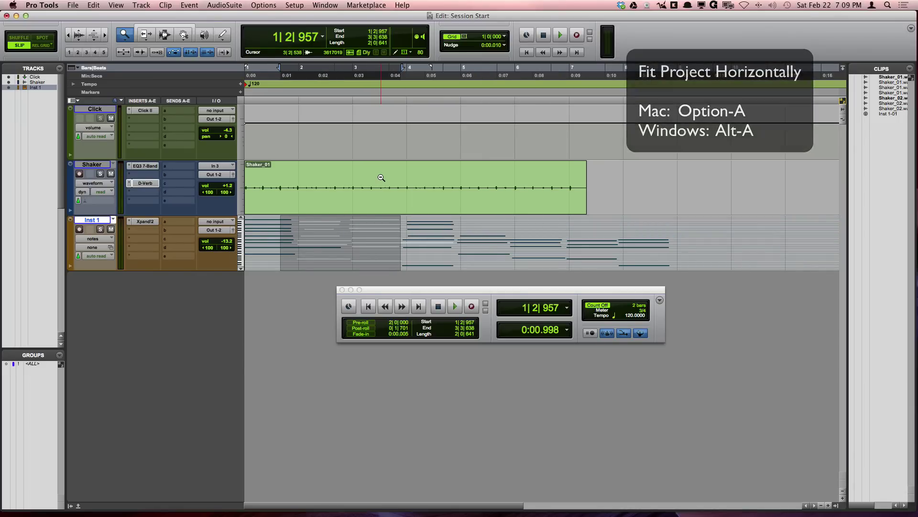
- Reduce the height of all tracks together in several steps
{"action": "left_click", "coordinate": [695, 385]}
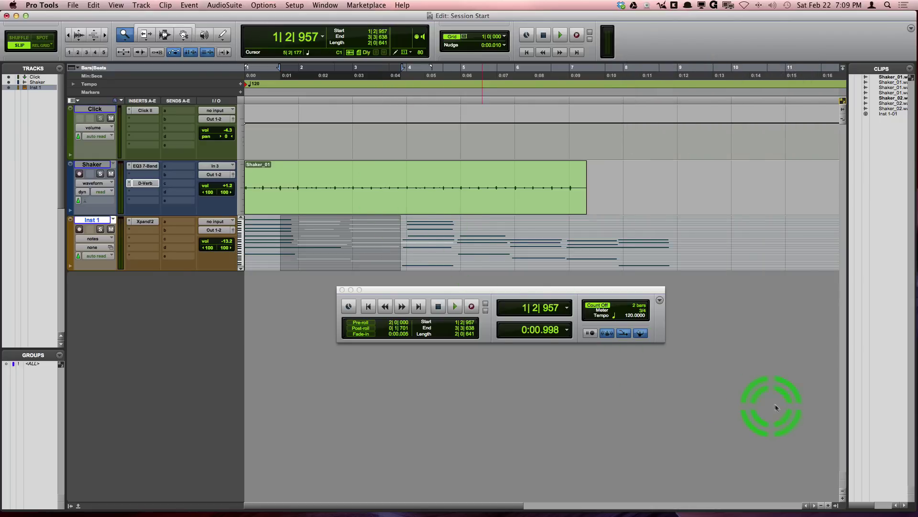
{"action": "left_click", "coordinate": [844, 494]}
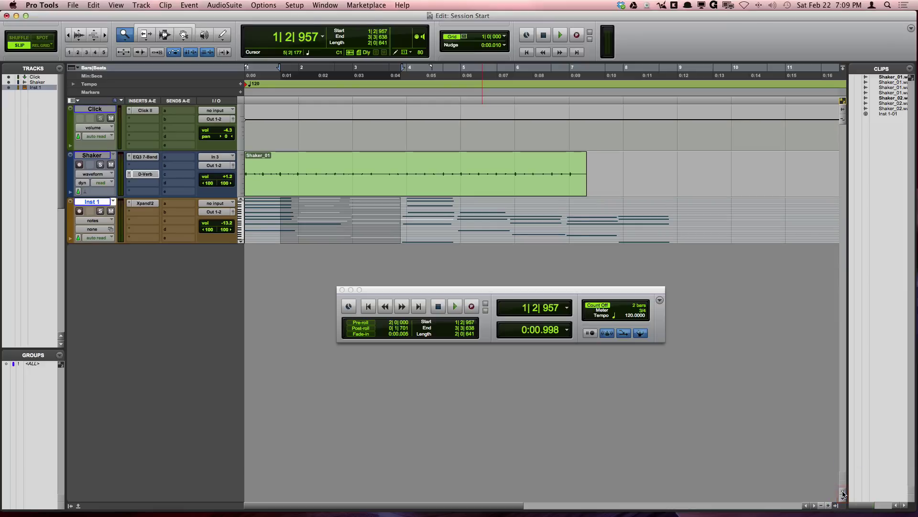
{"action": "left_click", "coordinate": [843, 494]}
{"action": "left_click", "coordinate": [844, 494]}
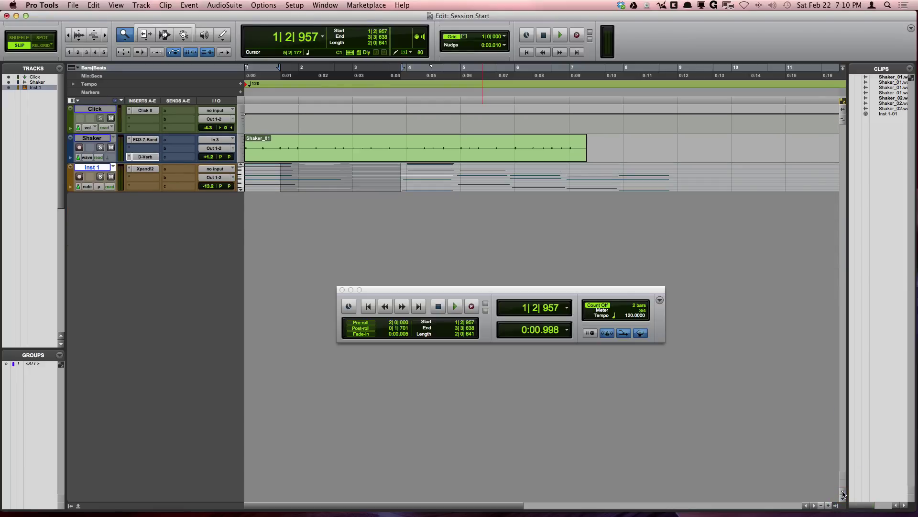
- Increase the height of all tracks together until they are taller than at the start
{"action": "left_click", "coordinate": [842, 499]}
{"action": "left_click", "coordinate": [843, 499]}
{"action": "left_click", "coordinate": [843, 499]}
{"action": "left_click", "coordinate": [843, 500]}
{"action": "left_click", "coordinate": [843, 499]}
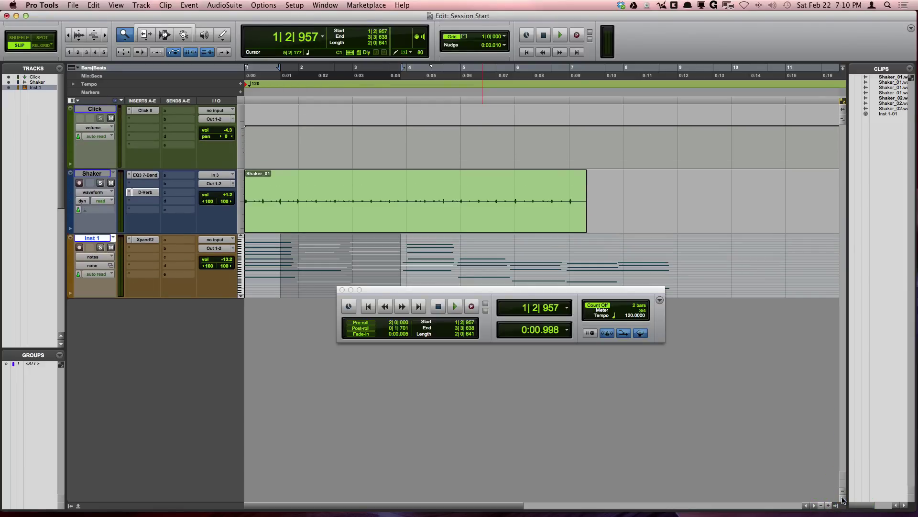
{"action": "left_click", "coordinate": [844, 499]}
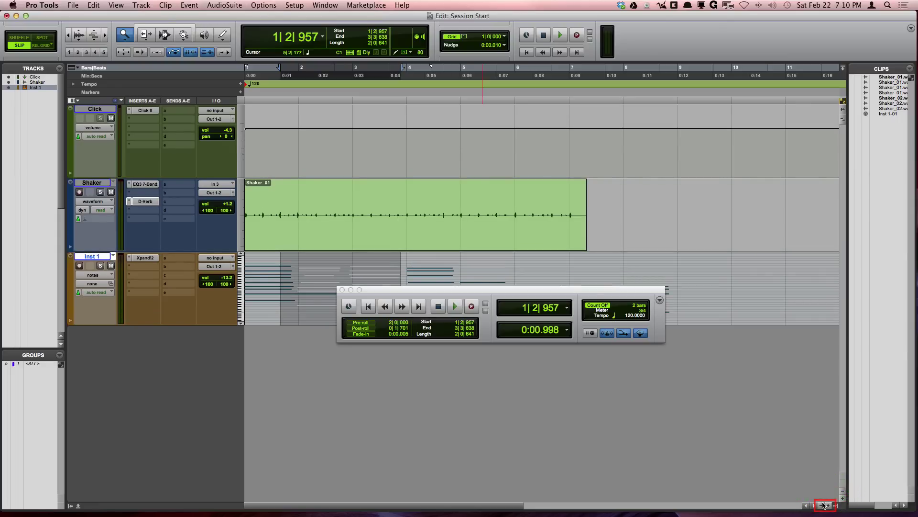
- Zoom the timeline out horizontally by two levels and in by three levels
{"action": "left_click", "coordinate": [821, 505]}
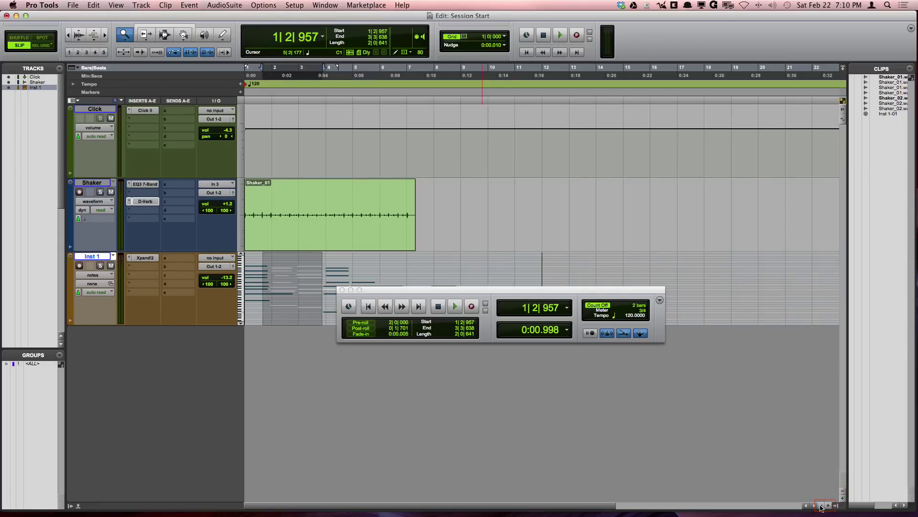
{"action": "left_click", "coordinate": [821, 505]}
{"action": "left_click", "coordinate": [831, 504]}
{"action": "left_click", "coordinate": [830, 504]}
{"action": "left_click", "coordinate": [830, 504]}
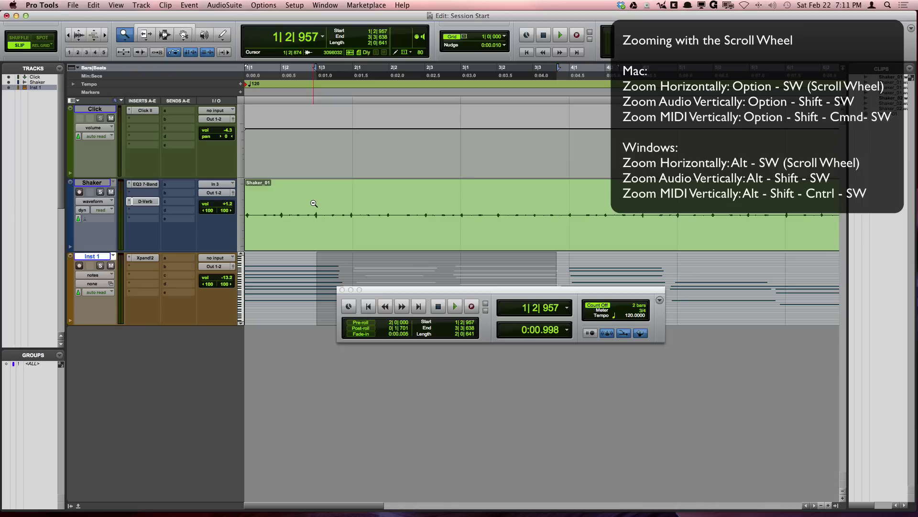
- Zoom the timeline horizontally out and in around the Shaker clip, ending zoomed out
{"action": "scroll", "coordinate": [314, 203], "scroll_direction": "down", "scroll_amount": 3}
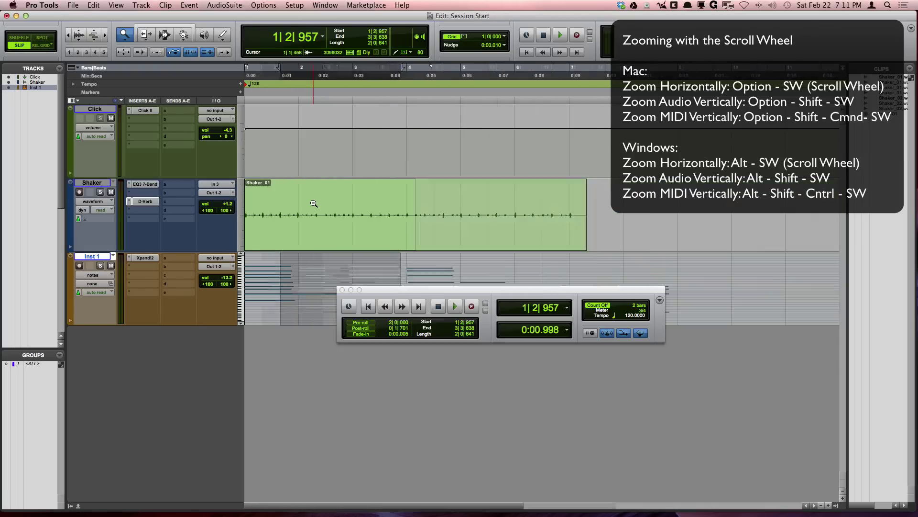
{"action": "scroll", "coordinate": [314, 203], "scroll_direction": "up", "scroll_amount": 5}
{"action": "scroll", "coordinate": [314, 204], "scroll_direction": "down", "scroll_amount": 5}
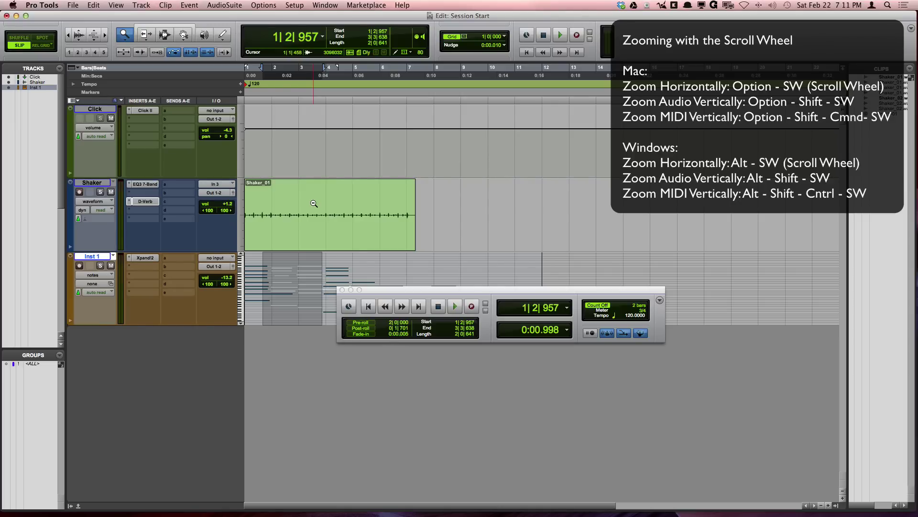
- Zoom the Shaker audio waveform vertically in and out, ending with its peaks enlarged
{"action": "scroll", "coordinate": [313, 203], "scroll_direction": "down", "scroll_amount": 2}
{"action": "scroll", "coordinate": [314, 203], "scroll_direction": "up", "scroll_amount": 4}
{"action": "scroll", "coordinate": [313, 203], "scroll_direction": "down", "scroll_amount": 2}
{"action": "scroll", "coordinate": [313, 203], "scroll_direction": "up", "scroll_amount": 2}
{"action": "scroll", "coordinate": [314, 203], "scroll_direction": "down", "scroll_amount": 2}
{"action": "scroll", "coordinate": [314, 203], "scroll_direction": "up", "scroll_amount": 3}
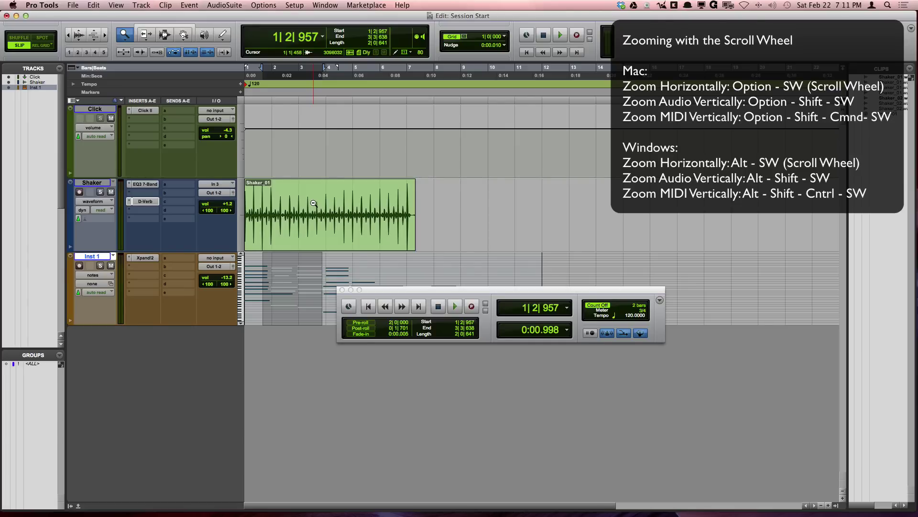
- Zoom the MIDI notes on the Inst 1 track vertically in and out repeatedly
{"action": "scroll", "coordinate": [313, 203], "scroll_direction": "up", "scroll_amount": 5}
{"action": "scroll", "coordinate": [314, 203], "scroll_direction": "down", "scroll_amount": 6}
{"action": "scroll", "coordinate": [313, 203], "scroll_direction": "up", "scroll_amount": 6}
{"action": "scroll", "coordinate": [314, 203], "scroll_direction": "down", "scroll_amount": 6}
{"action": "scroll", "coordinate": [313, 203], "scroll_direction": "up", "scroll_amount": 5}
{"action": "scroll", "coordinate": [313, 204], "scroll_direction": "down", "scroll_amount": 5}
{"action": "scroll", "coordinate": [313, 203], "scroll_direction": "up", "scroll_amount": 6}
{"action": "scroll", "coordinate": [313, 203], "scroll_direction": "down", "scroll_amount": 6}
{"action": "scroll", "coordinate": [313, 204], "scroll_direction": "up", "scroll_amount": 4, "text": "alt+shift+super"}
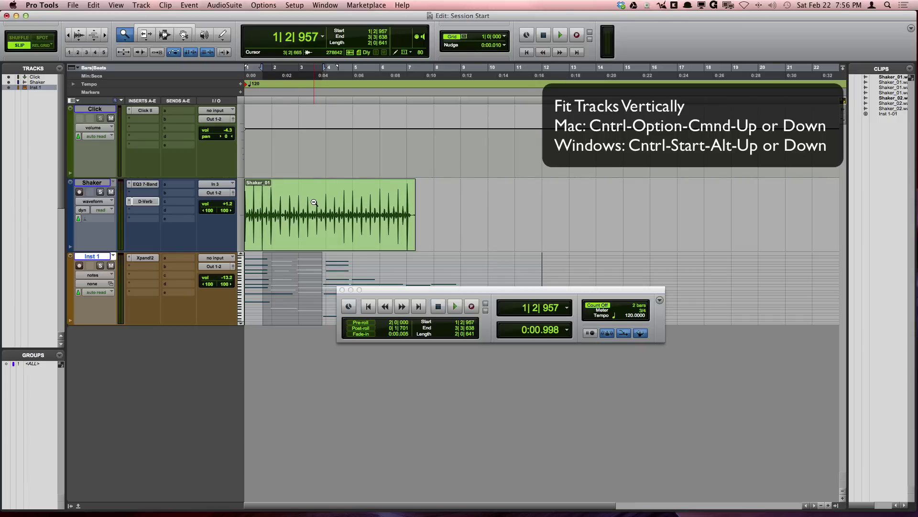
- Fit all tracks vertically in the Edit window and save a one-level wider timeline zoom as zoom preset 1
{"action": "key", "text": "ctrl+alt+super+Down"}
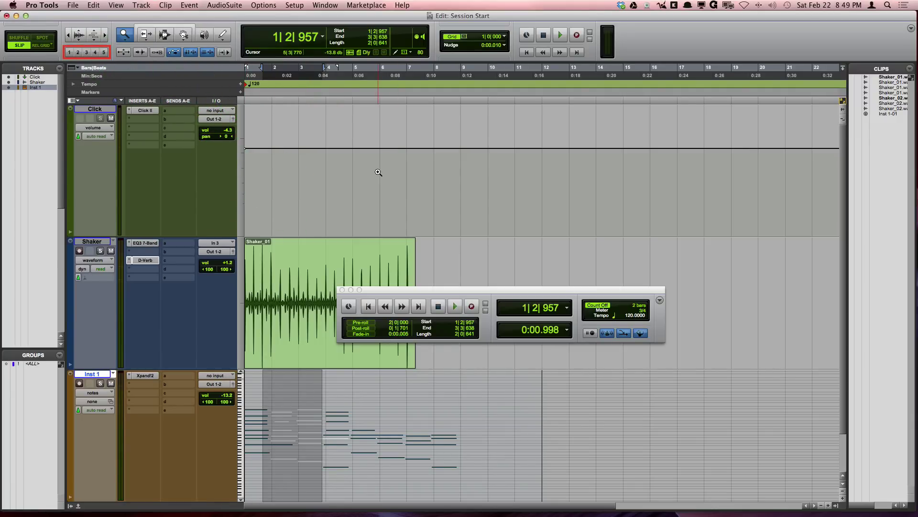
{"action": "key", "text": "r"}
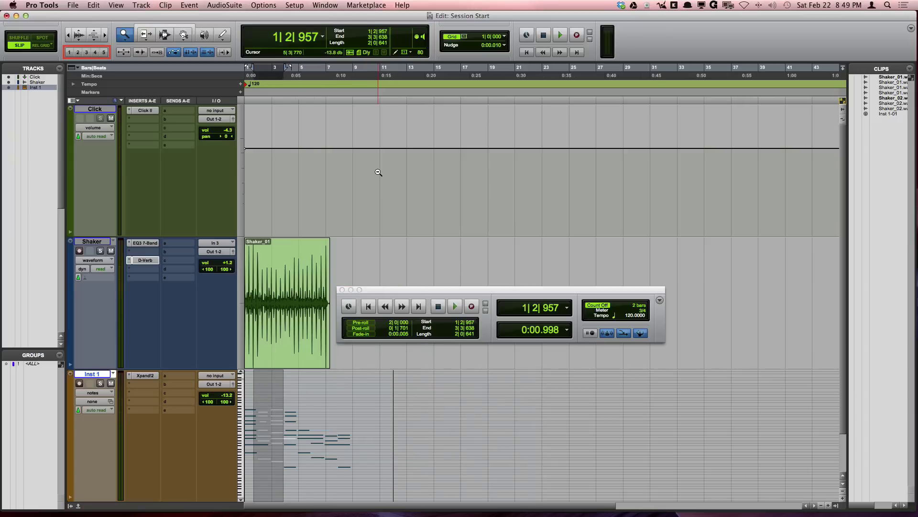
{"action": "left_click", "coordinate": [69, 53]}
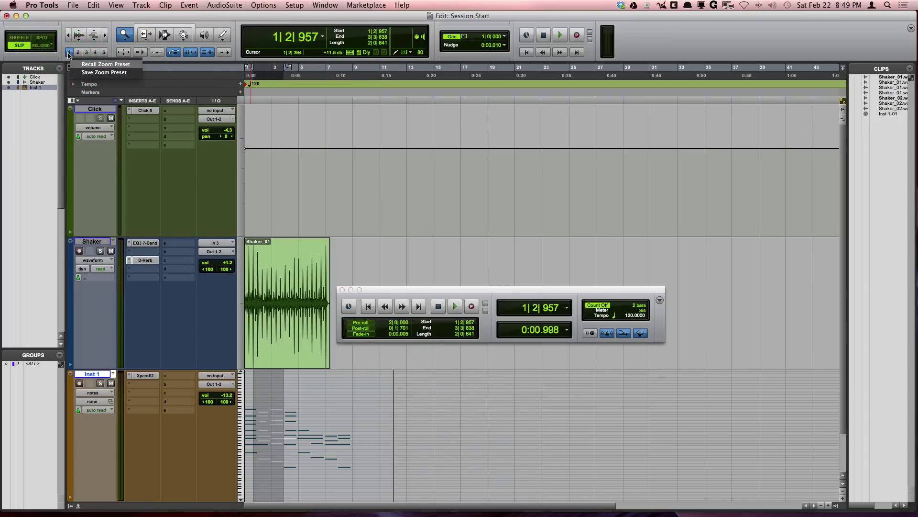
{"action": "left_click", "coordinate": [91, 72]}
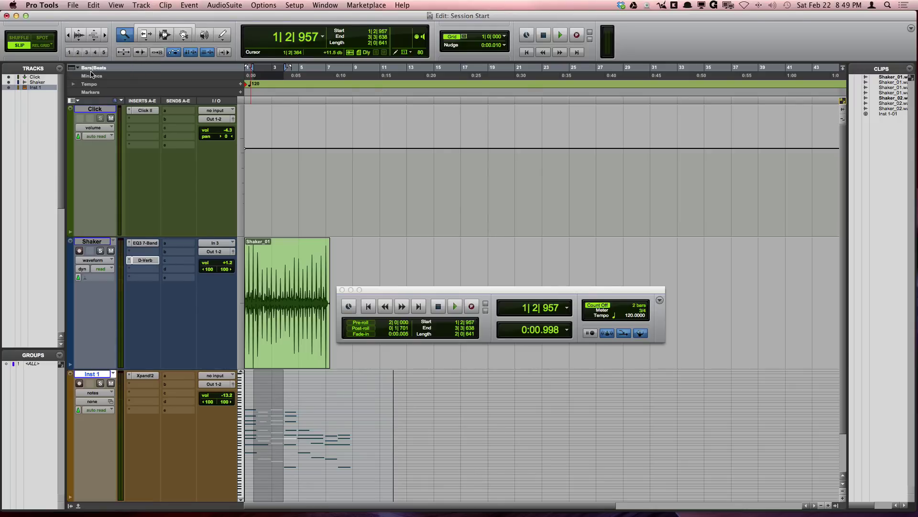
- Save a one-level closer timeline zoom over zoom preset 1, and zoom the timeline in by two more levels
{"action": "key", "text": "super+bracketright"}
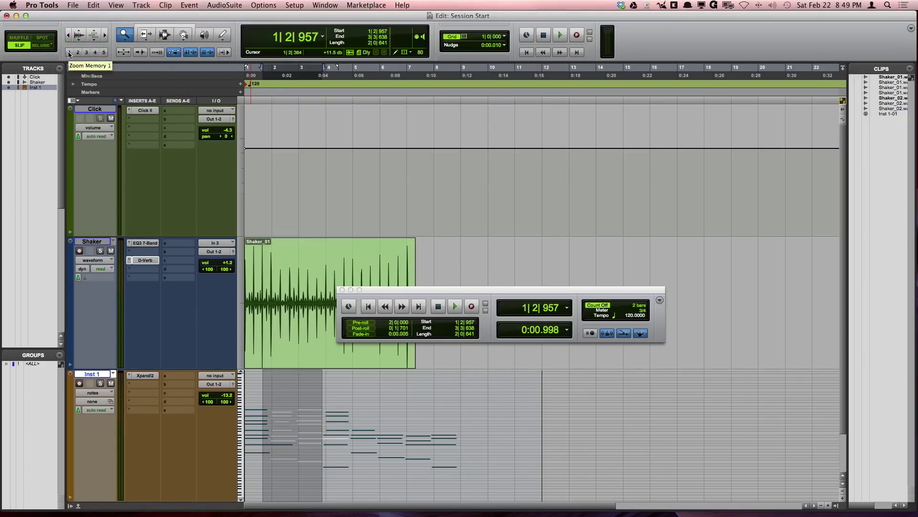
{"action": "left_click", "coordinate": [87, 77]}
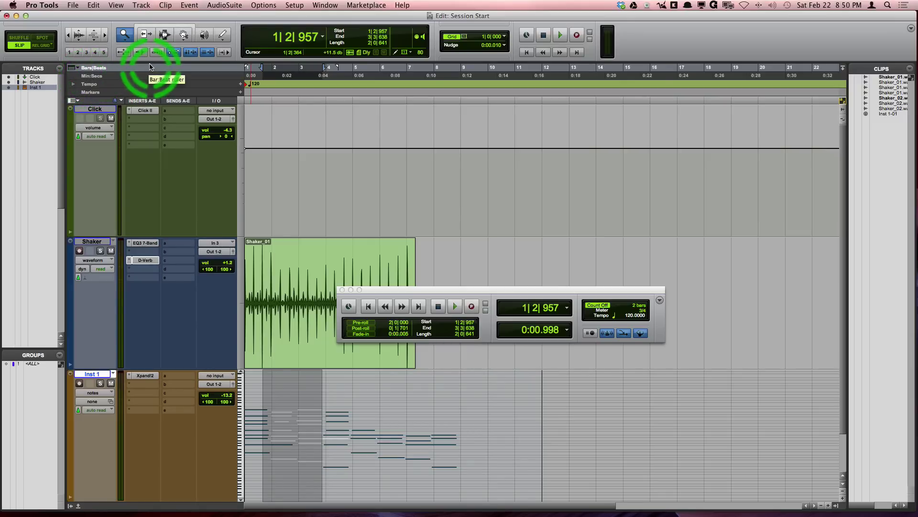
{"action": "key", "text": "t"}
{"action": "key", "text": "t"}
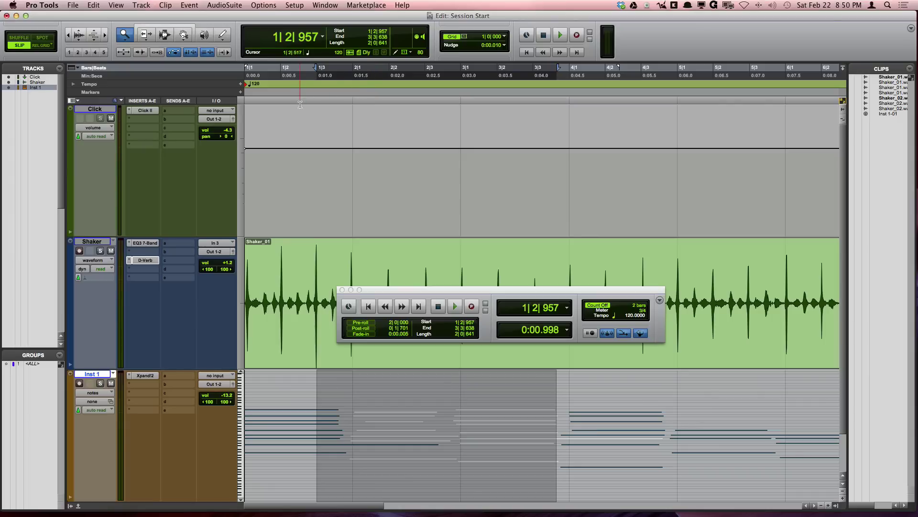